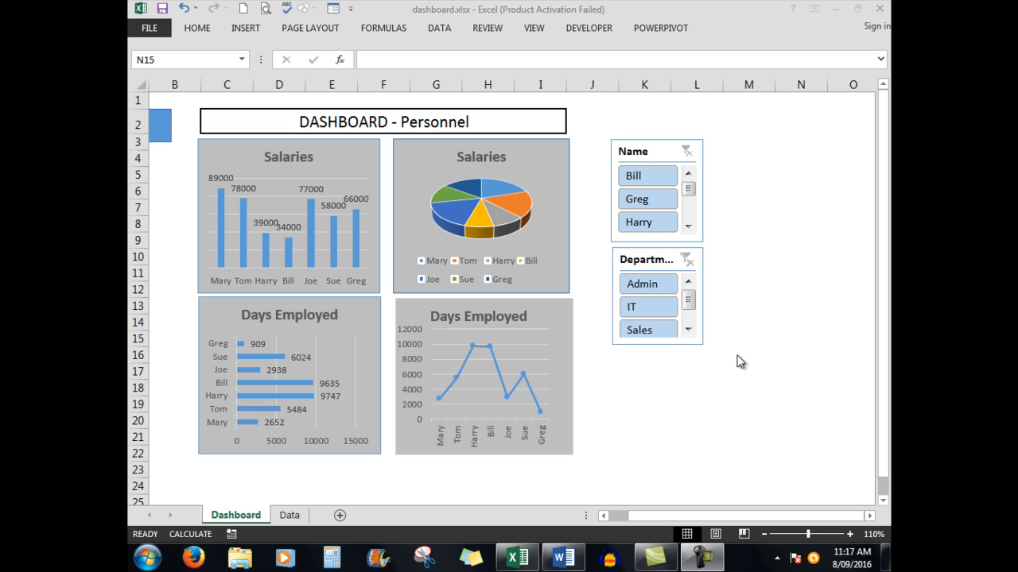
- Copy the Salaries bar chart and move to the empty line under the Salary Analysis heading in Word
left_click(738, 362)
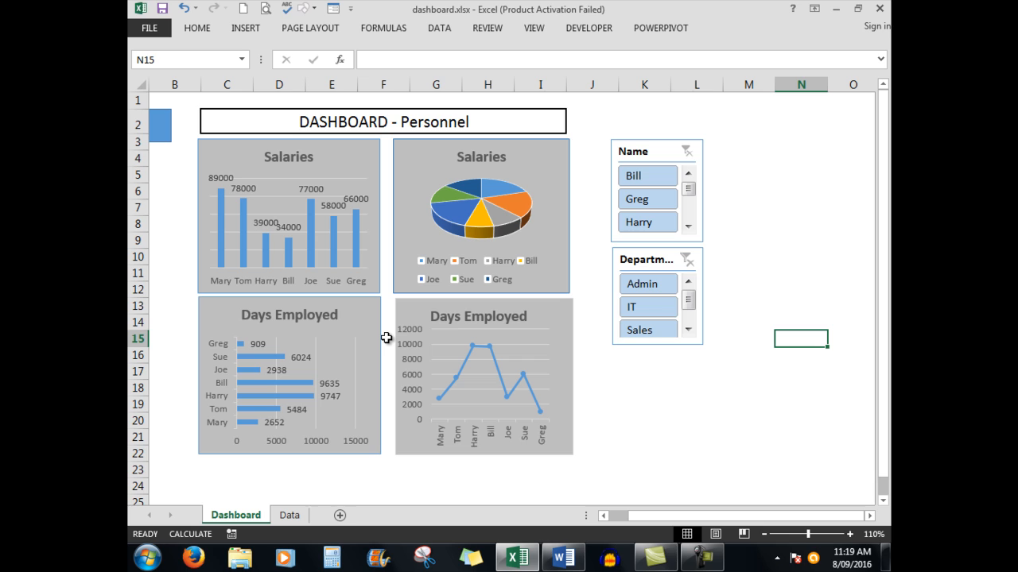
left_click(363, 152)
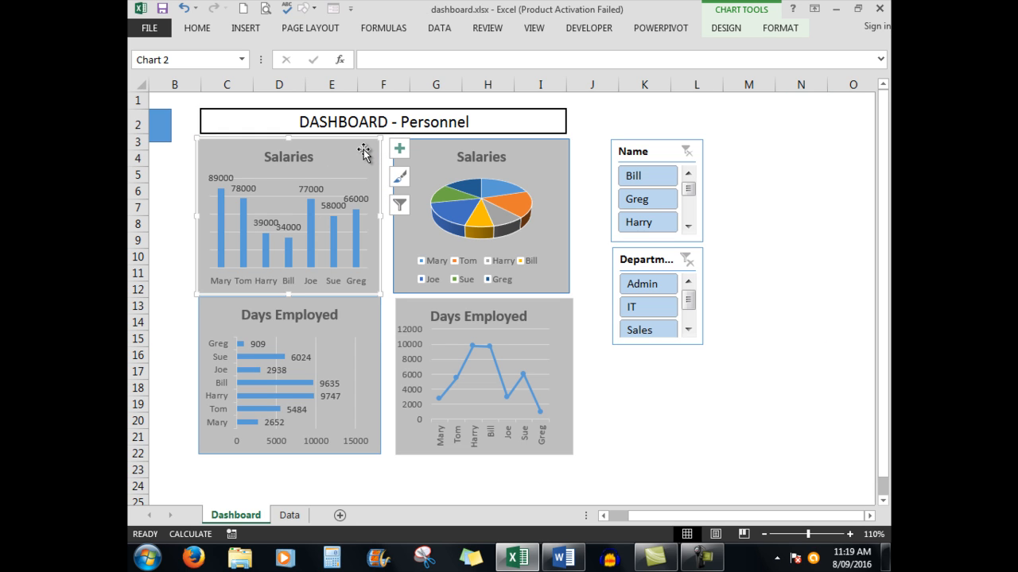
right_click(366, 153)
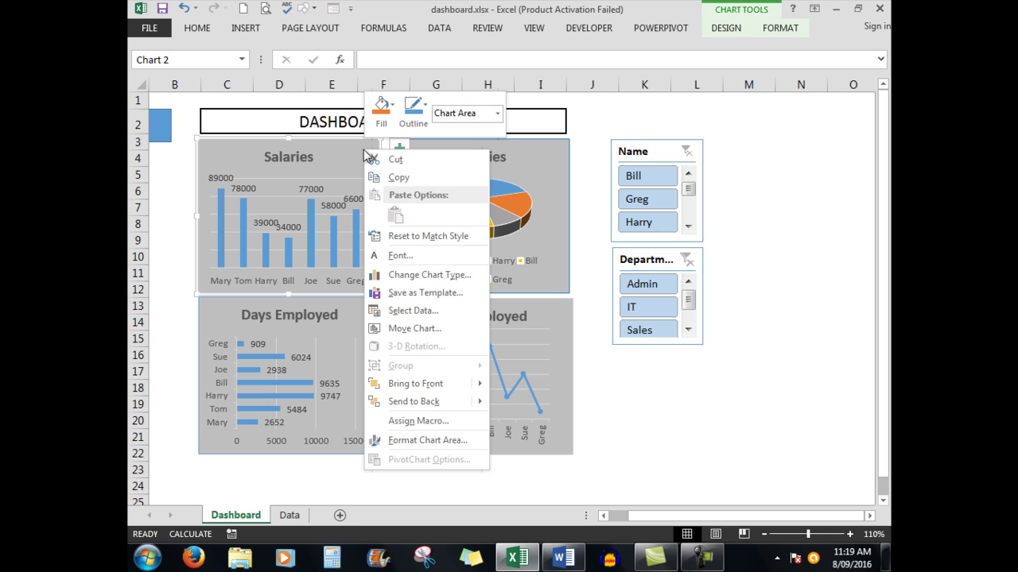
left_click(407, 177)
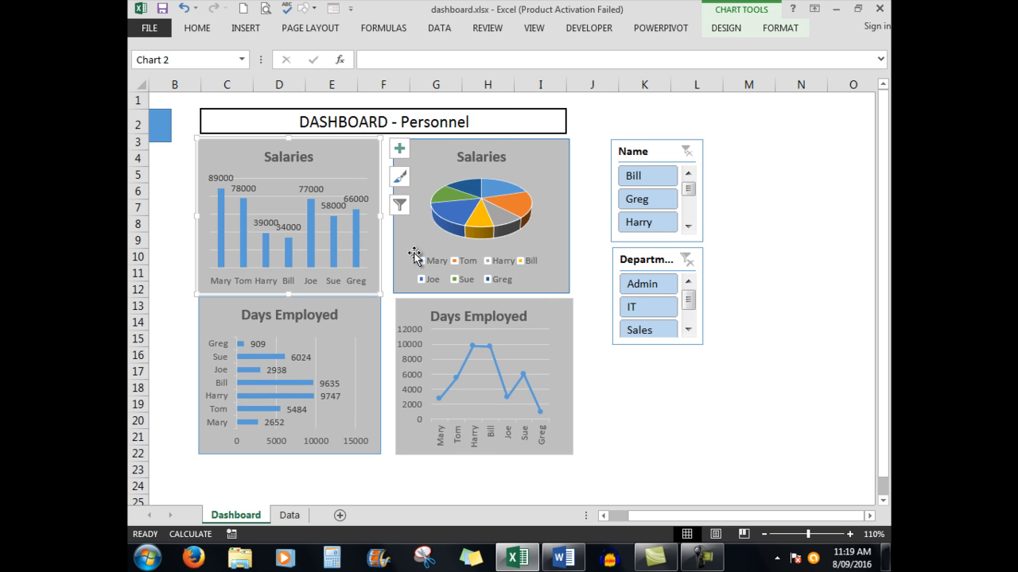
left_click(564, 558)
left_click(301, 247)
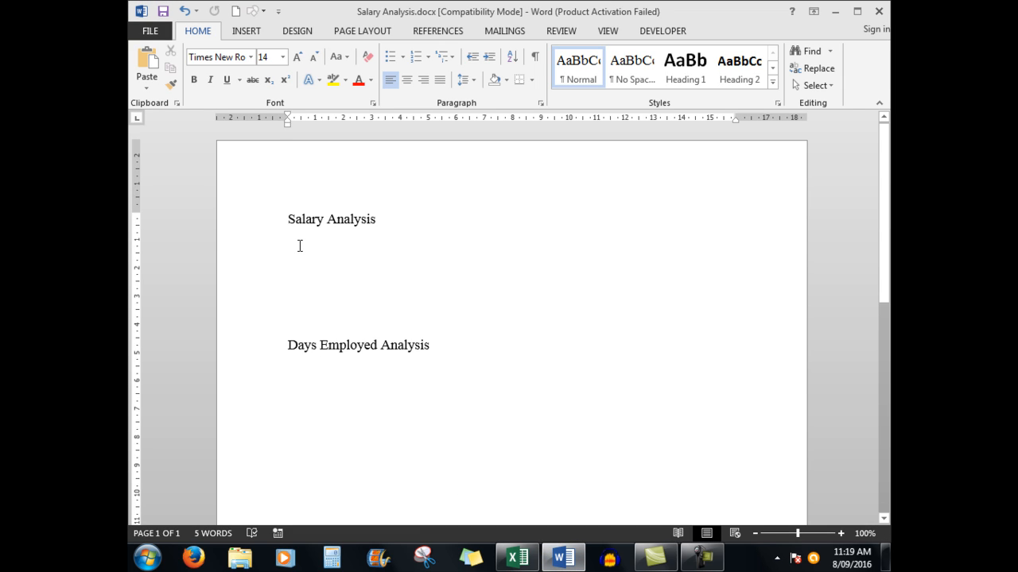
- Paste the Salaries chart with Keep Source Formatting & Link Data, then return to Excel
right_click(300, 246)
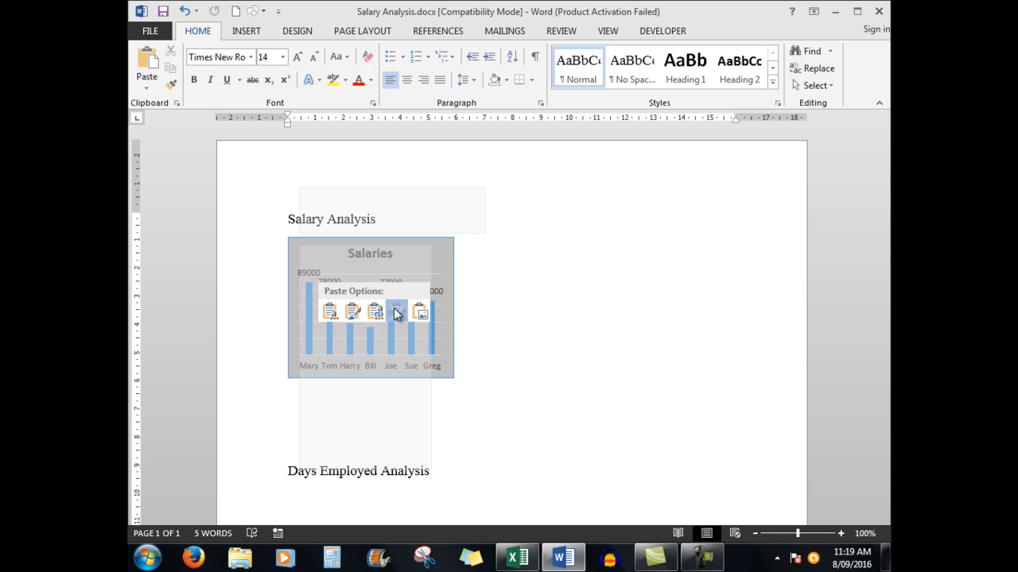
left_click(396, 311)
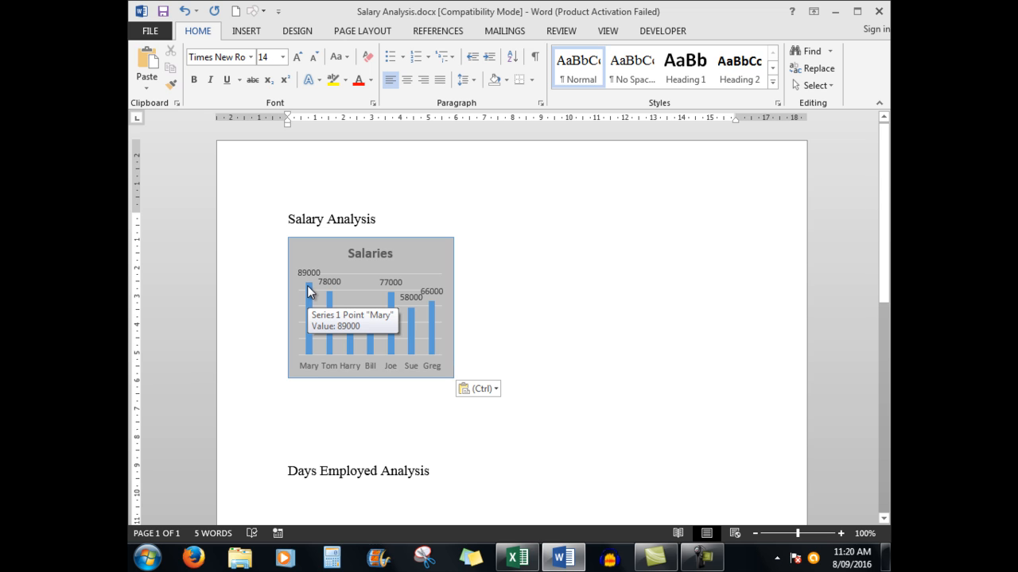
left_click(517, 559)
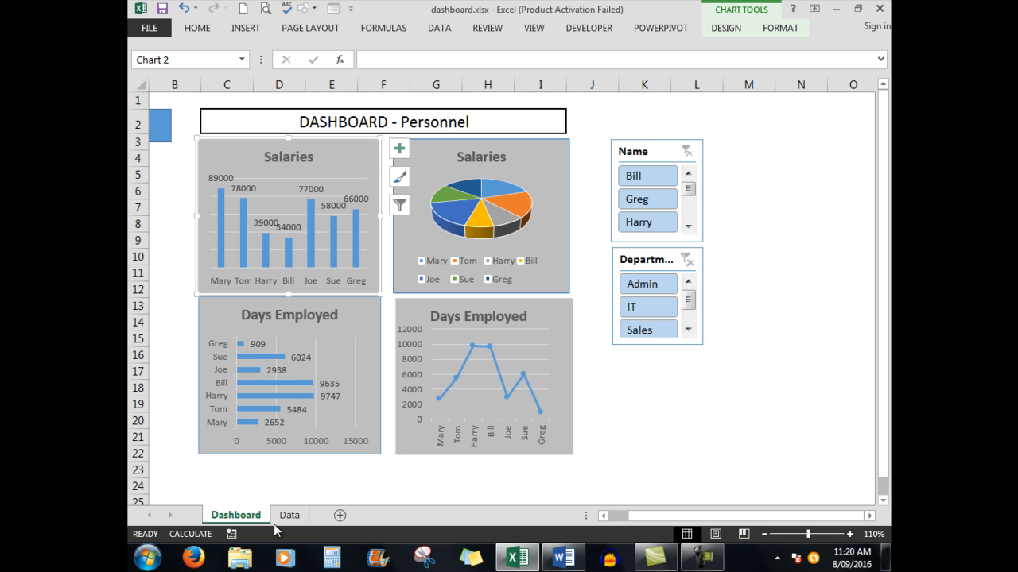
- On the Data sheet set Mary's salary in E2 to 200000 and go back to the Dashboard sheet
left_click(289, 515)
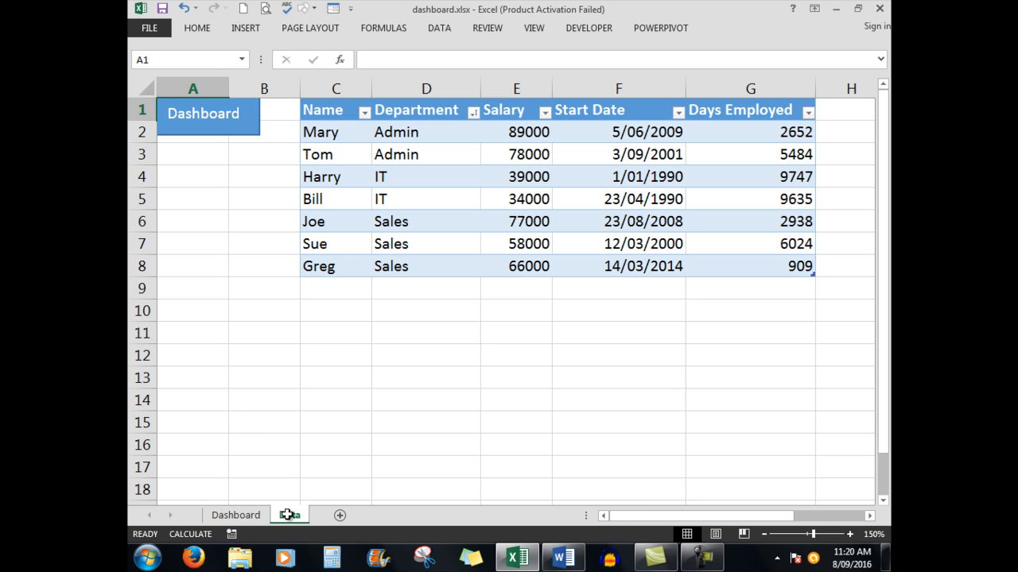
left_click(516, 132)
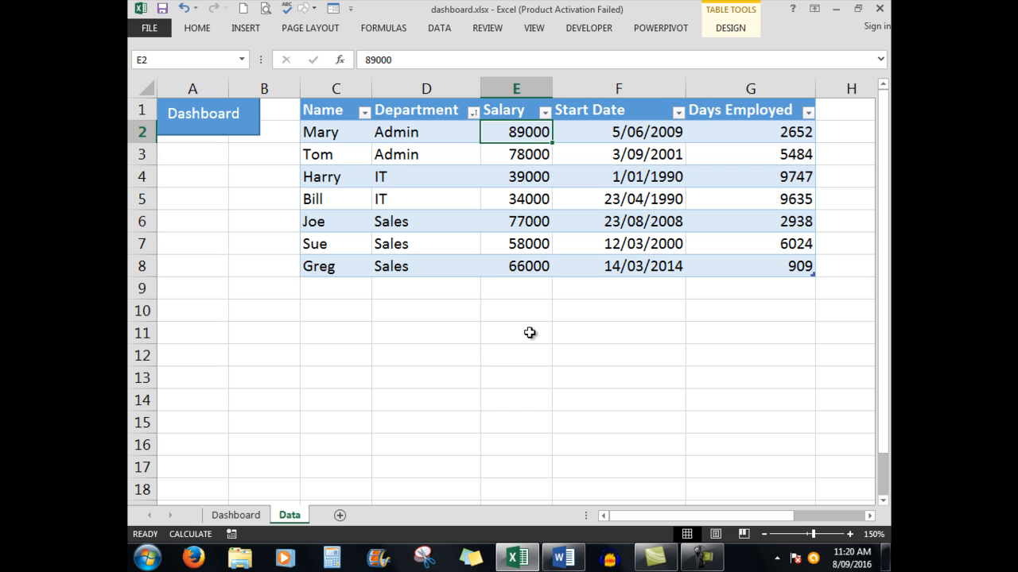
type("20000")
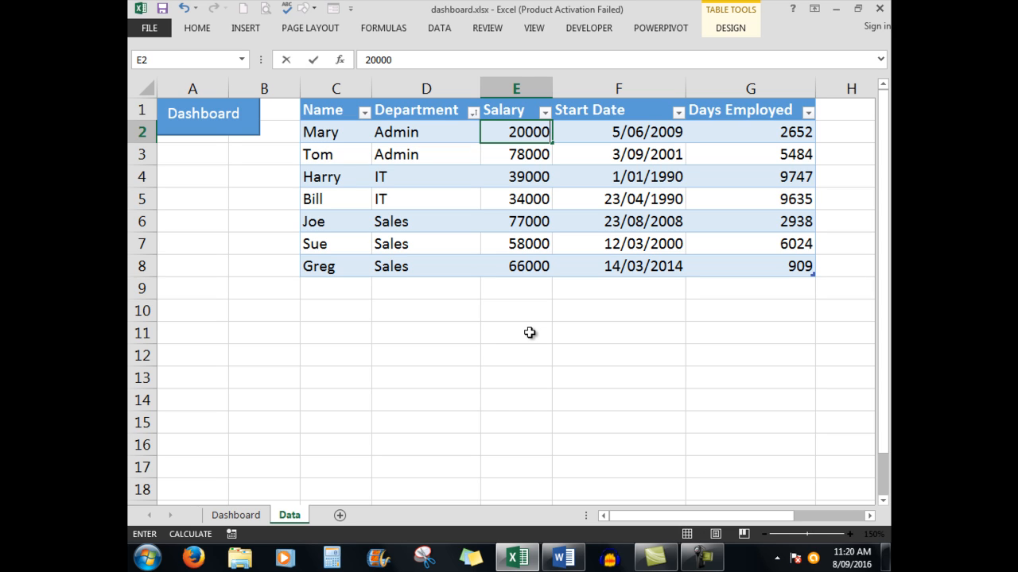
type("0")
key("Return")
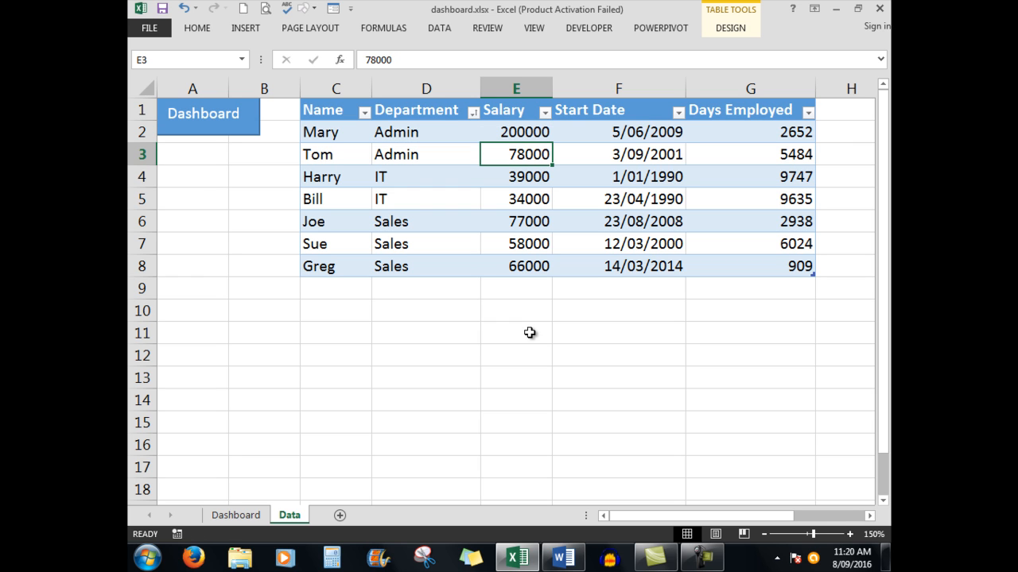
left_click(237, 515)
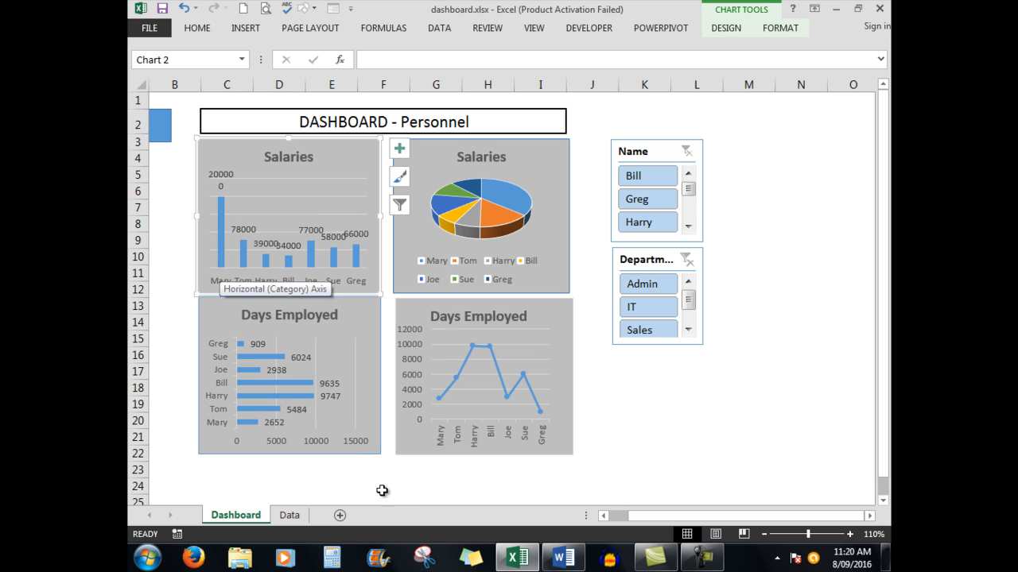
left_click(569, 556)
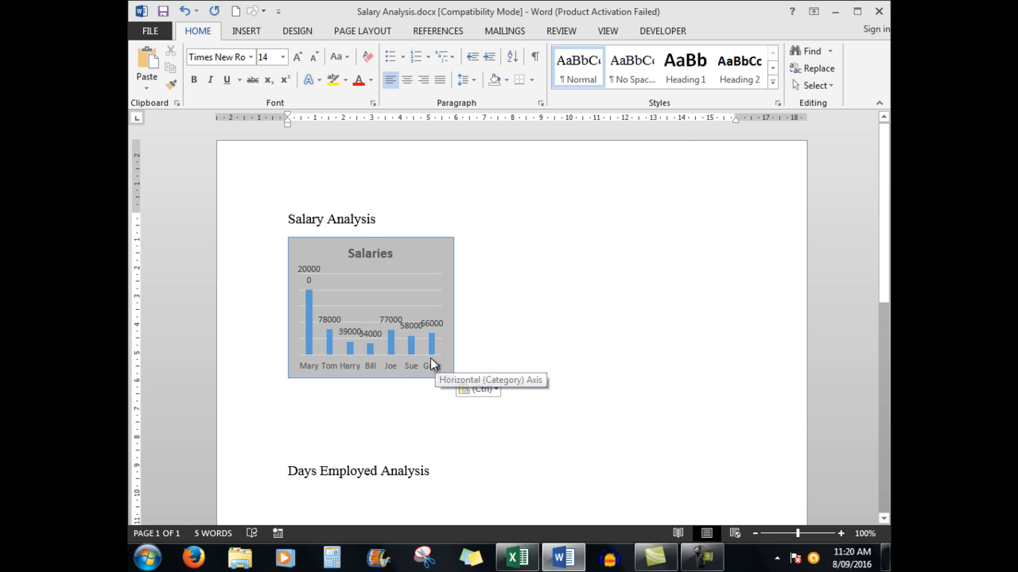
key("alt+Tab")
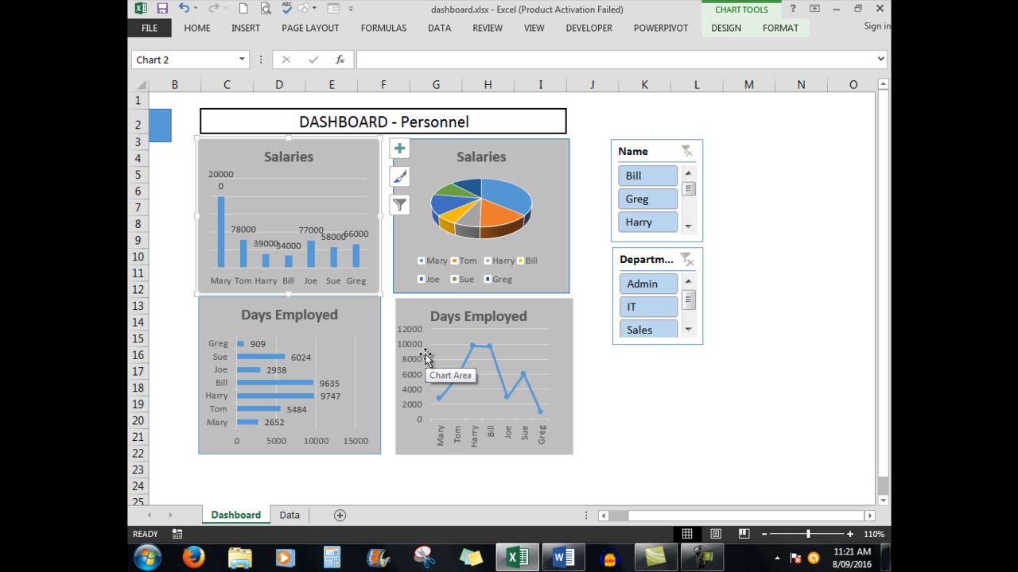
- Restore Mary's salary to 89000 on the Data sheet and verify the linked Word chart shows 89000
key("ctrl+Page_Down")
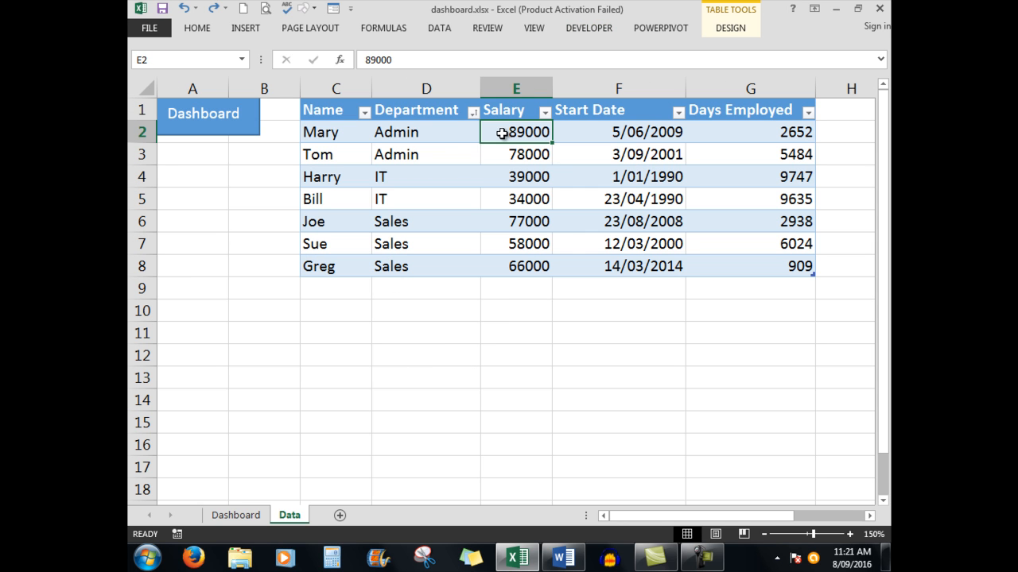
left_click(566, 559)
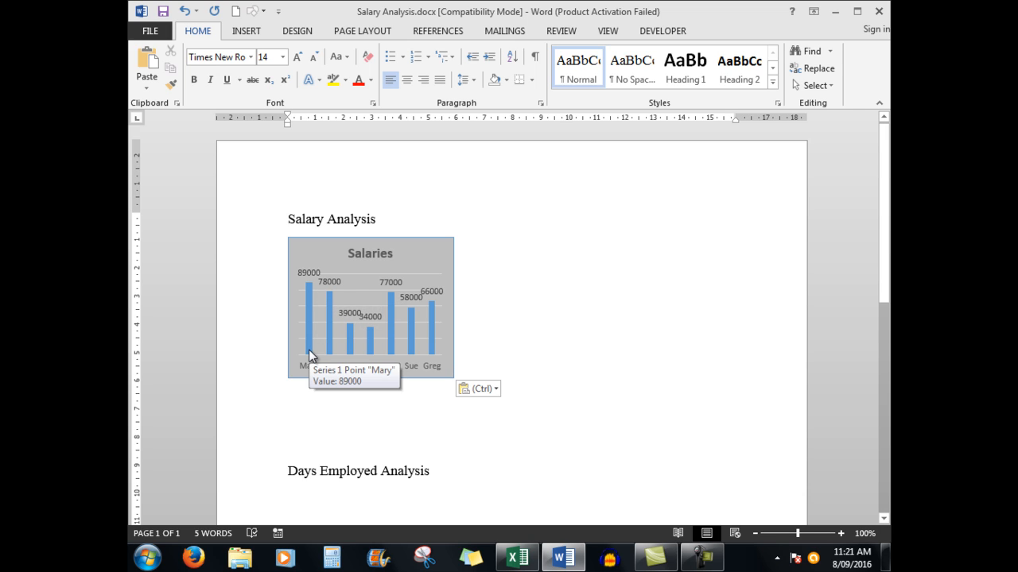
left_click(520, 560)
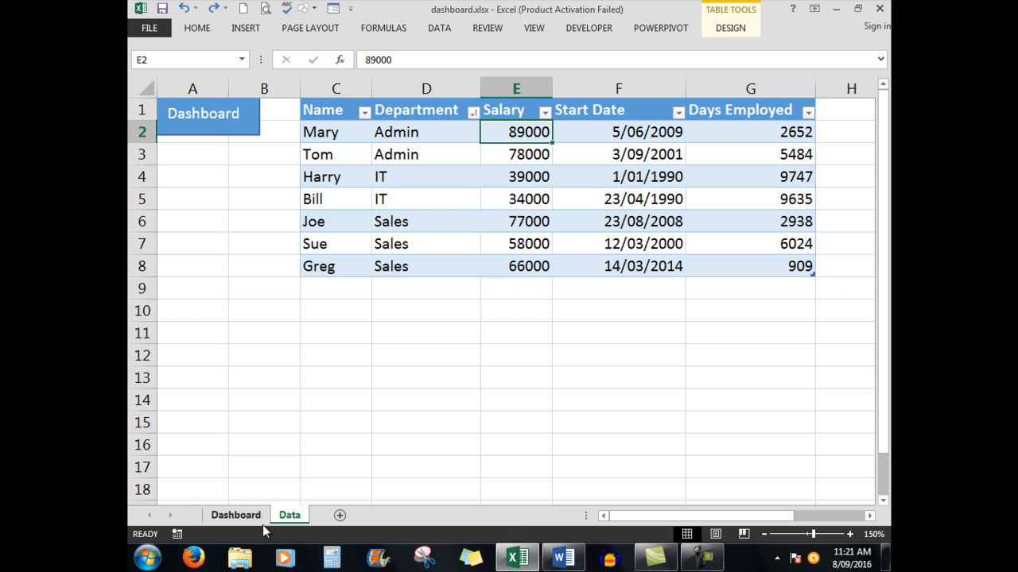
- Filter the dashboard Name slicer to Greg and view the linked Word chart showing Greg at 66000
left_click(235, 515)
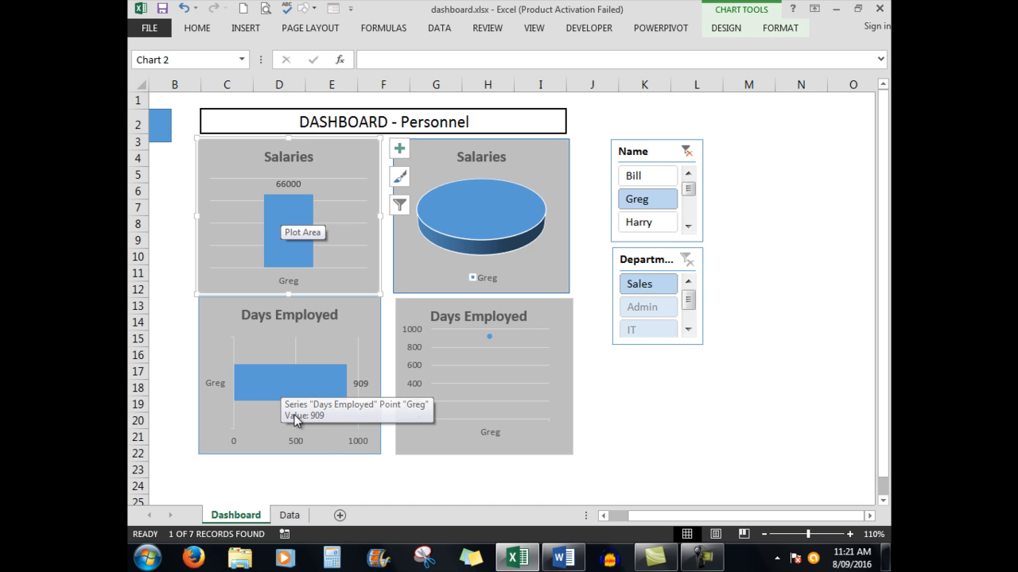
left_click(564, 557)
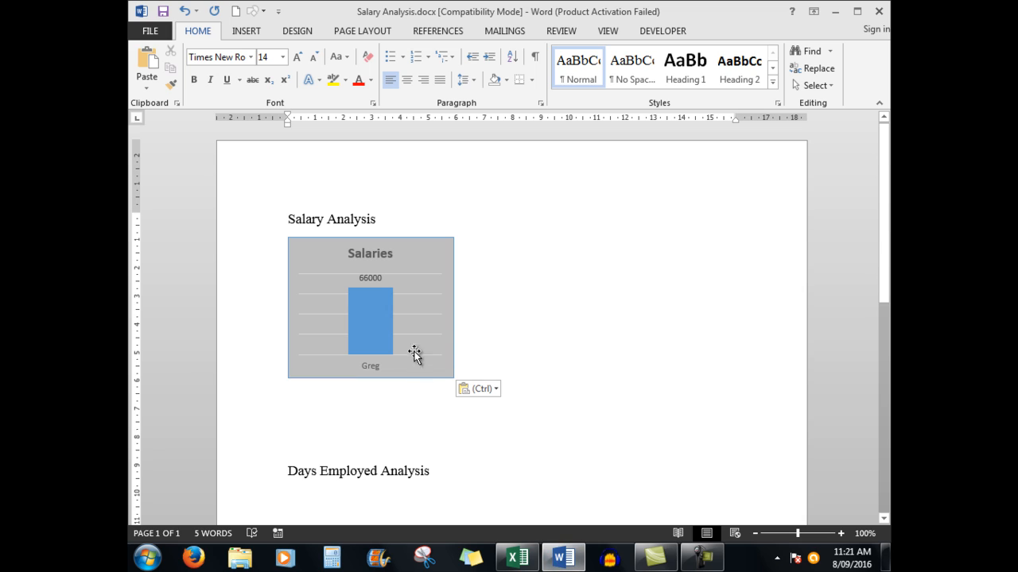
mouse_move(370, 320)
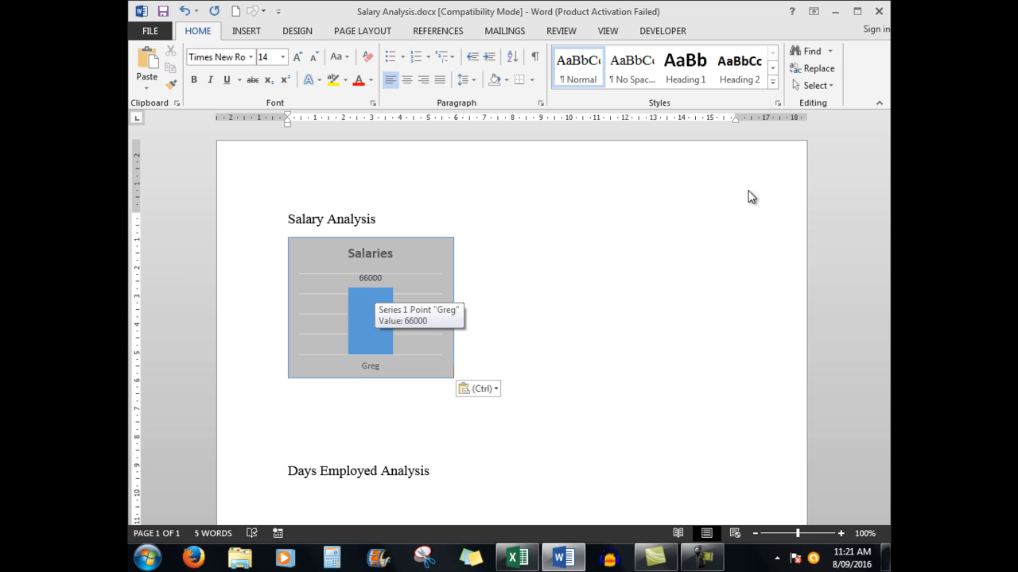
- Return from Word to the Excel dashboard with Alt+Tab
key("alt+Tab")
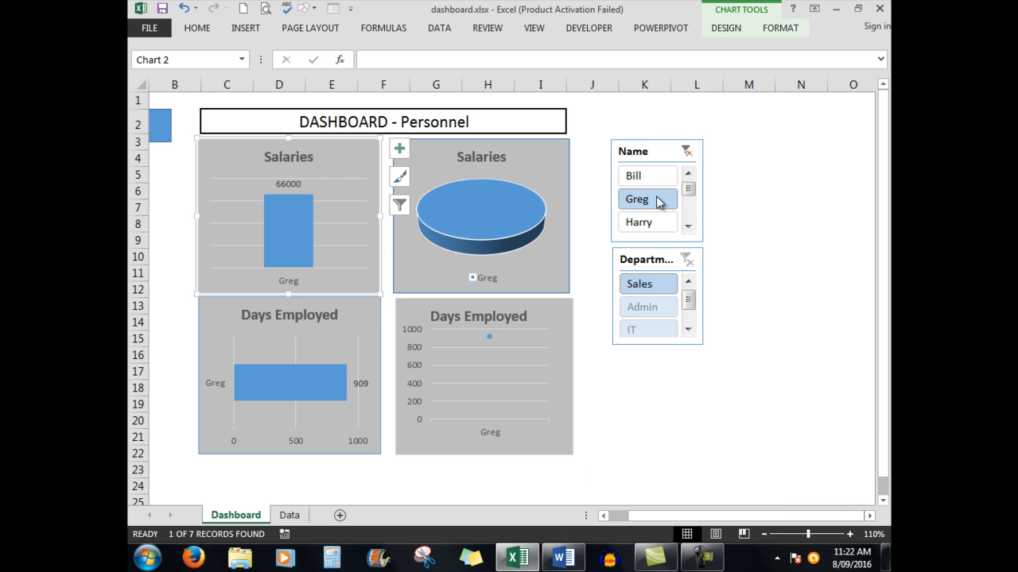
- Clear the Name slicer, then filter the dashboard to Bill and Harry
left_click(687, 151)
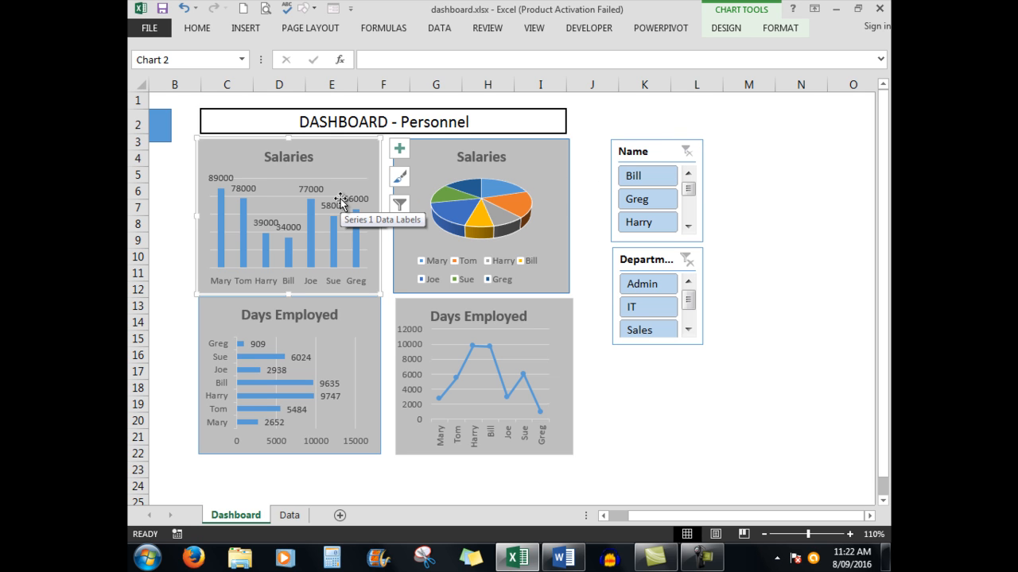
left_click(645, 178)
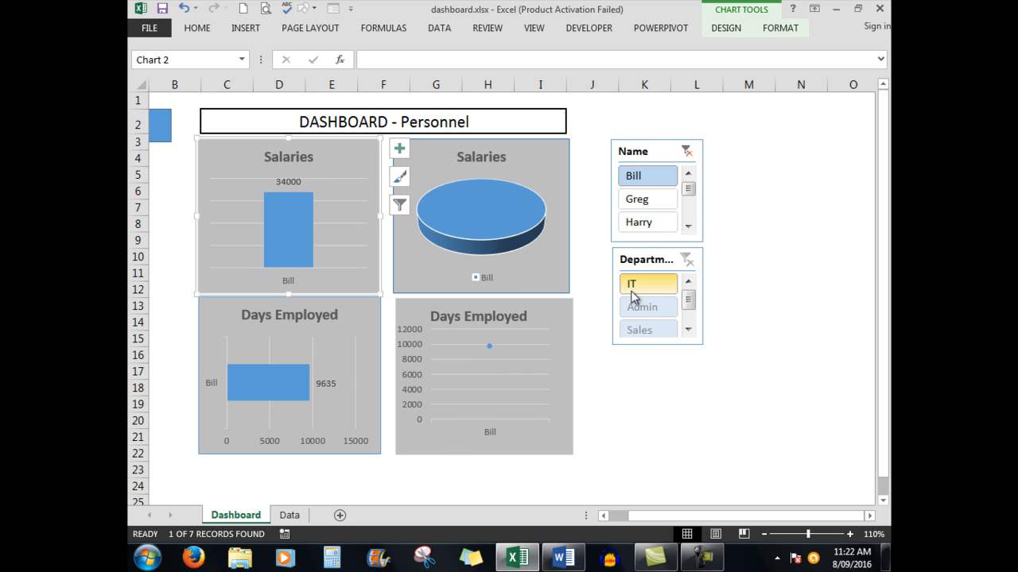
left_click(647, 227, "ctrl")
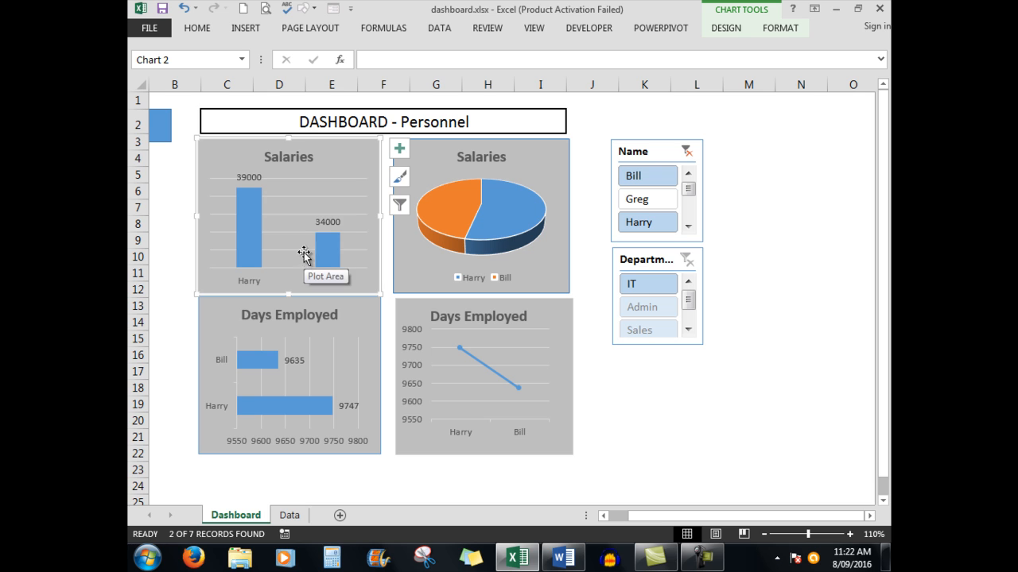
- View the linked Word chart showing only Harry 39000 and Bill 34000
left_click(563, 556)
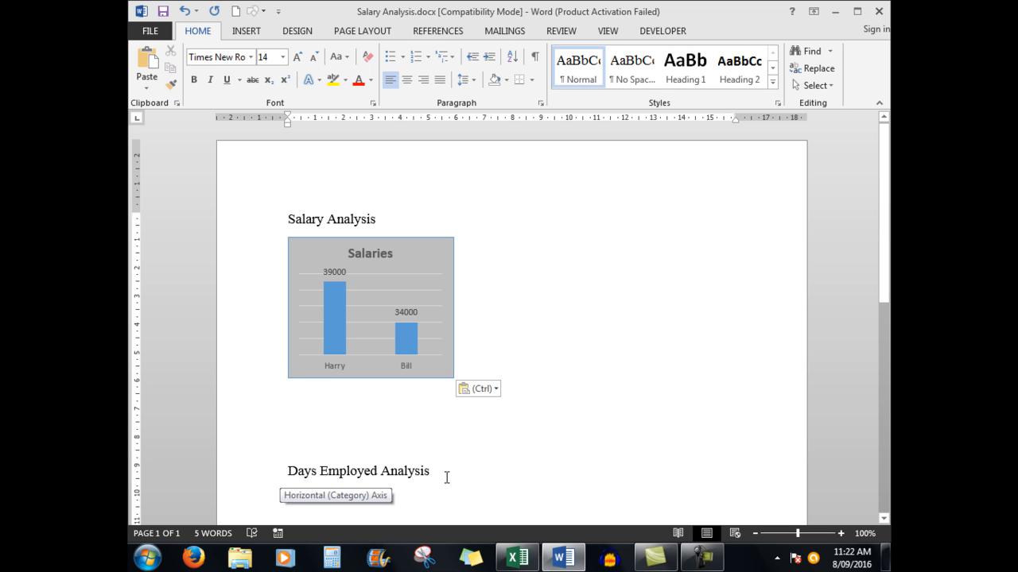
- Back on the Excel dashboard, copy the Days Employed line chart
left_click(516, 557)
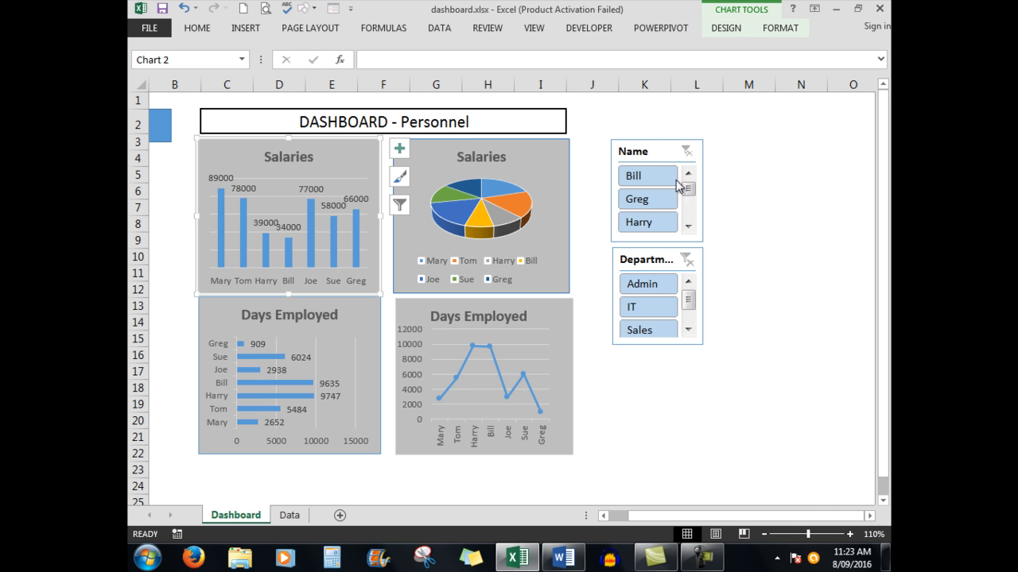
left_click(545, 311)
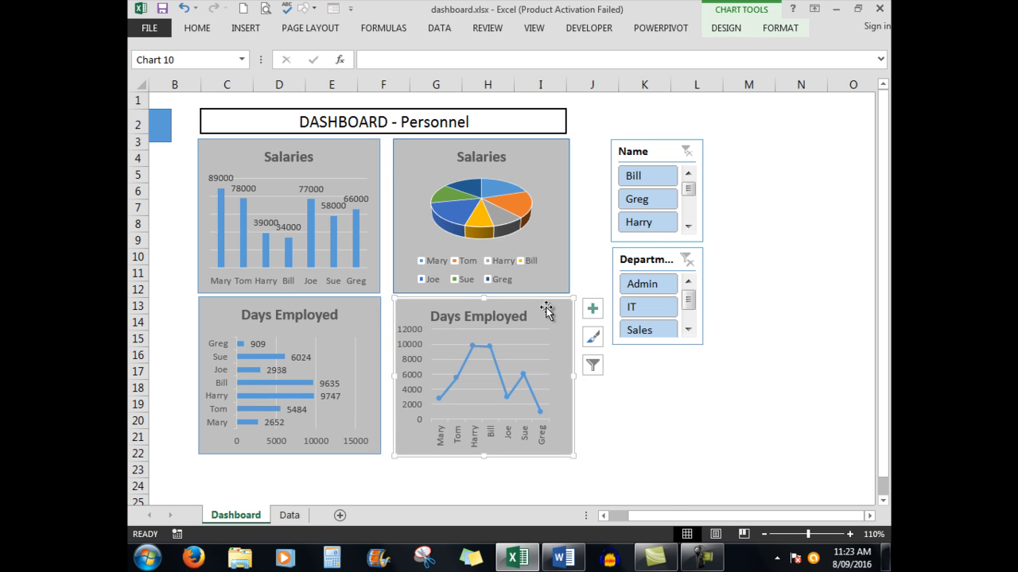
right_click(552, 314)
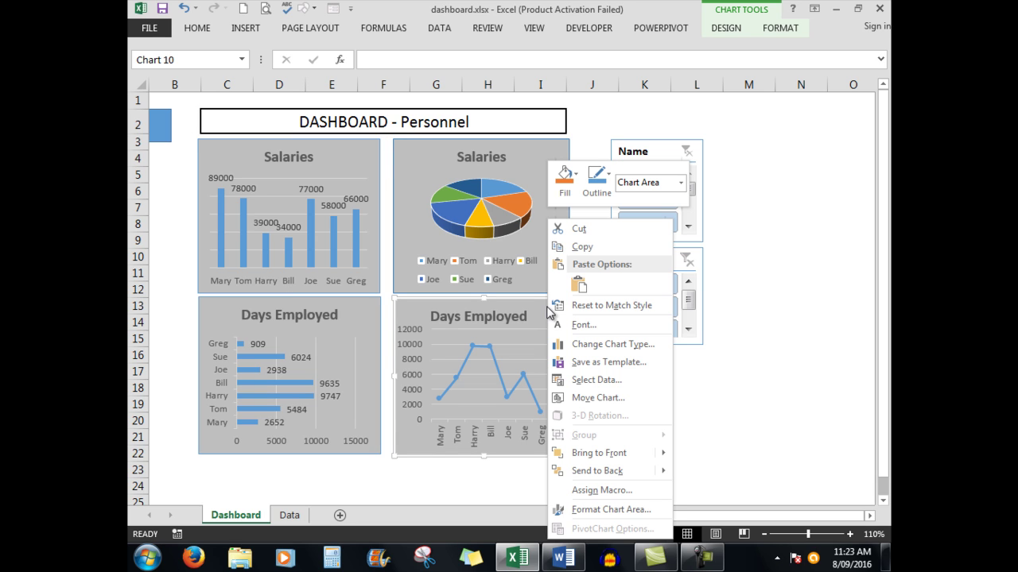
left_click(581, 247)
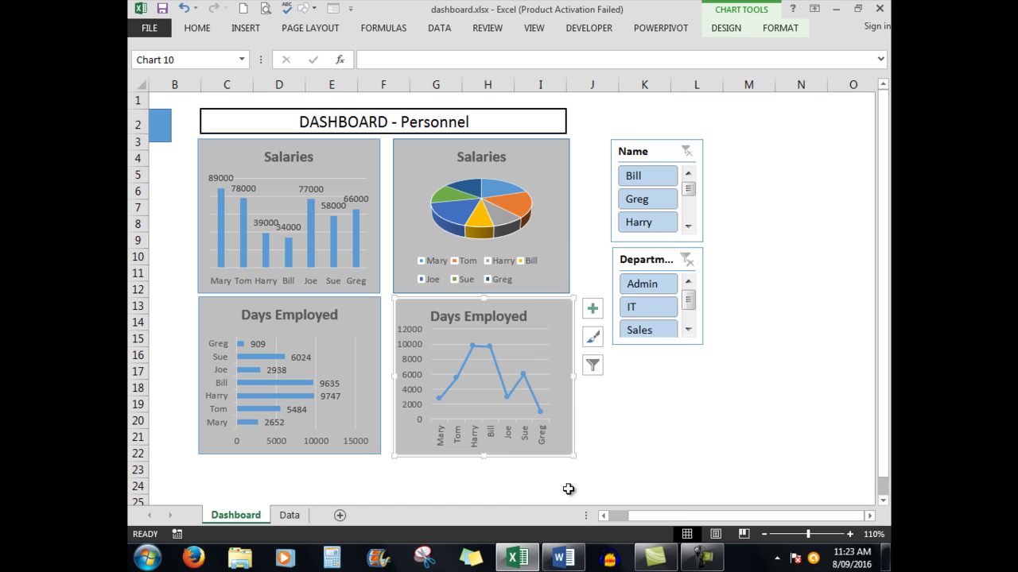
- Paste the Days Employed chart under the Days Employed Analysis heading with Keep Source Formatting & Link Data
left_click(562, 557)
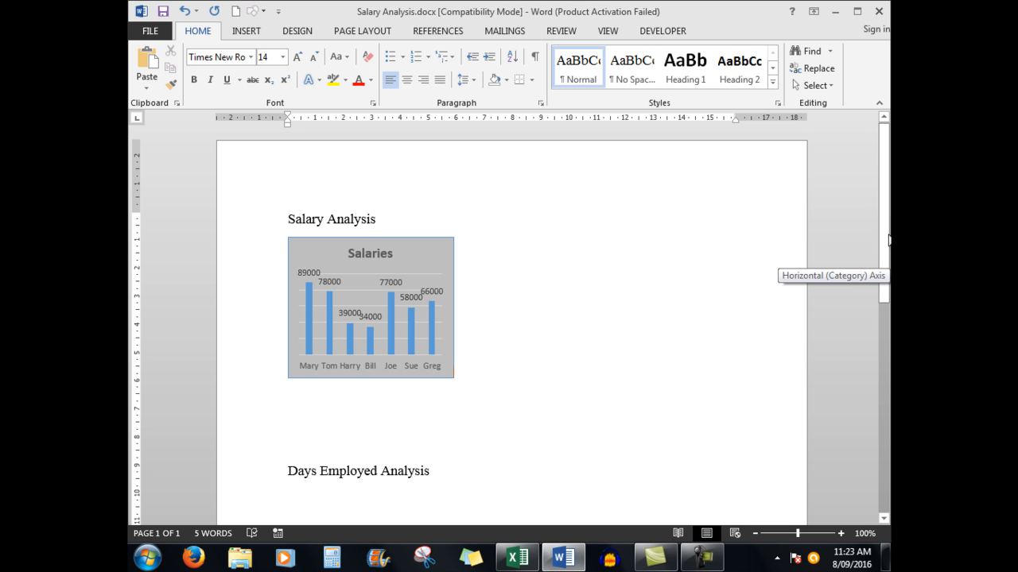
left_click_drag(887, 239, 888, 350)
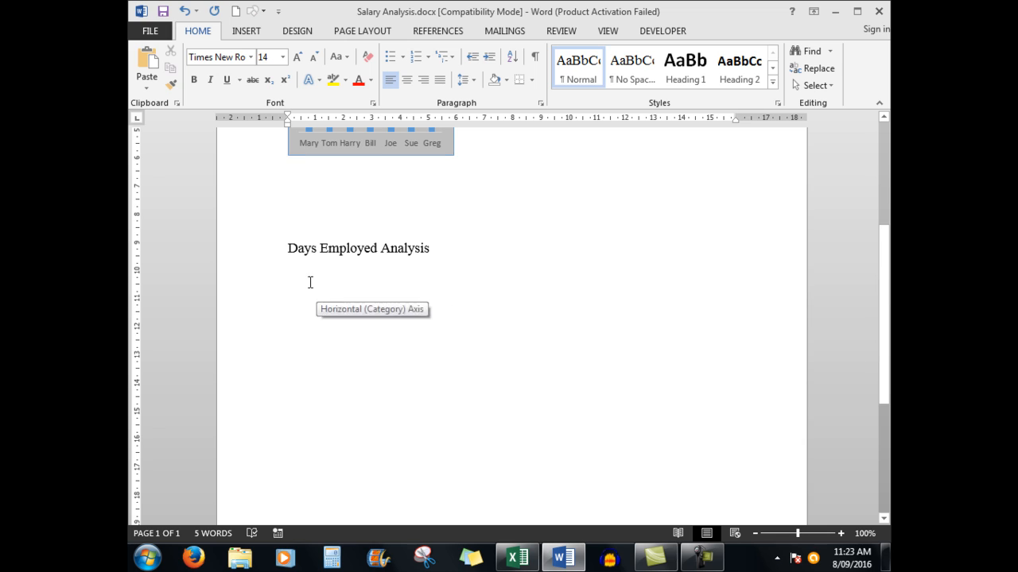
right_click(324, 277)
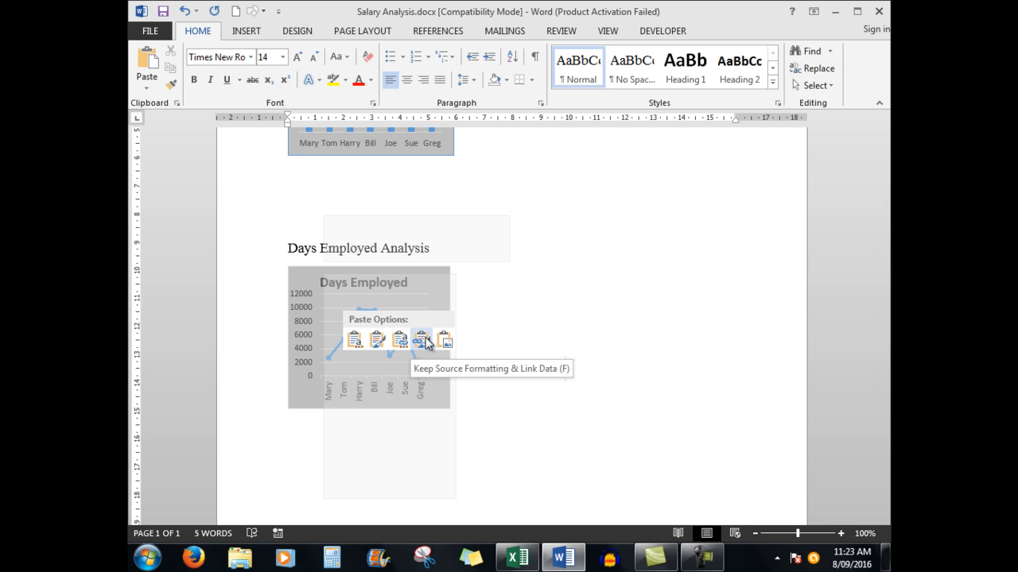
left_click(423, 340)
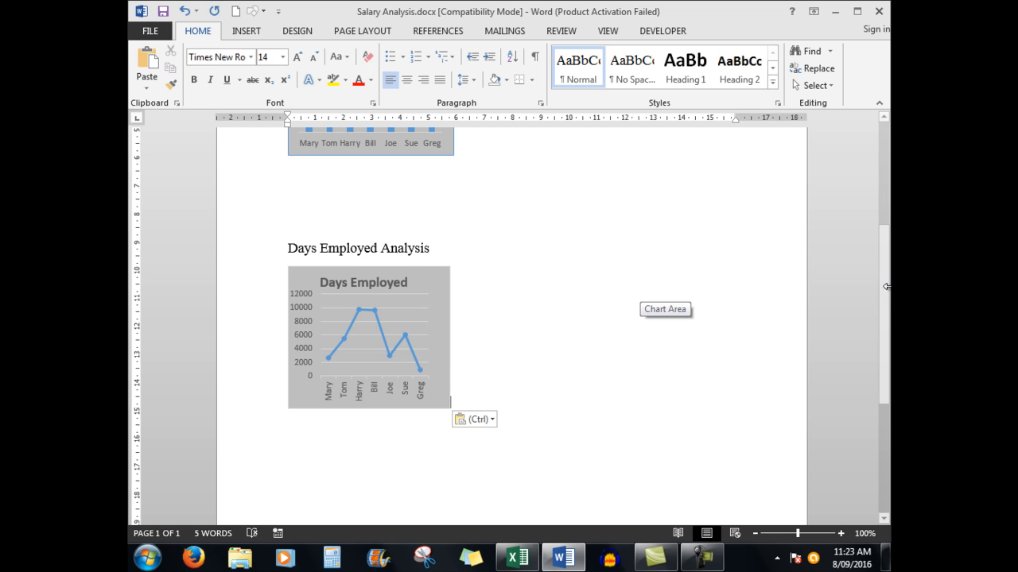
scroll(875, 290, "up", 2)
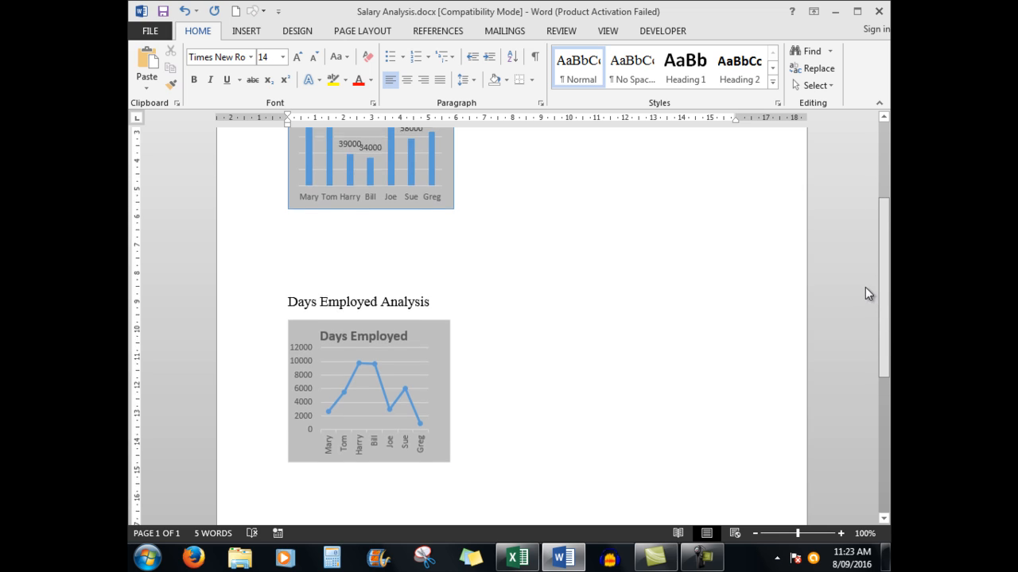
scroll(865, 287, "up", 2)
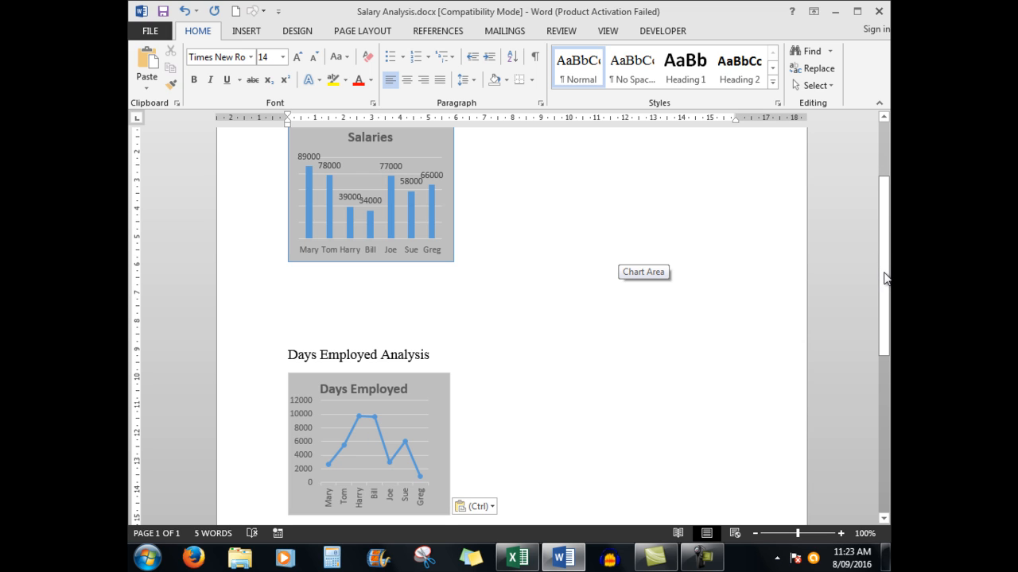
left_click_drag(885, 278, 885, 183)
- Delete the Salaries bar chart from under the Salary Analysis heading
left_click(413, 248)
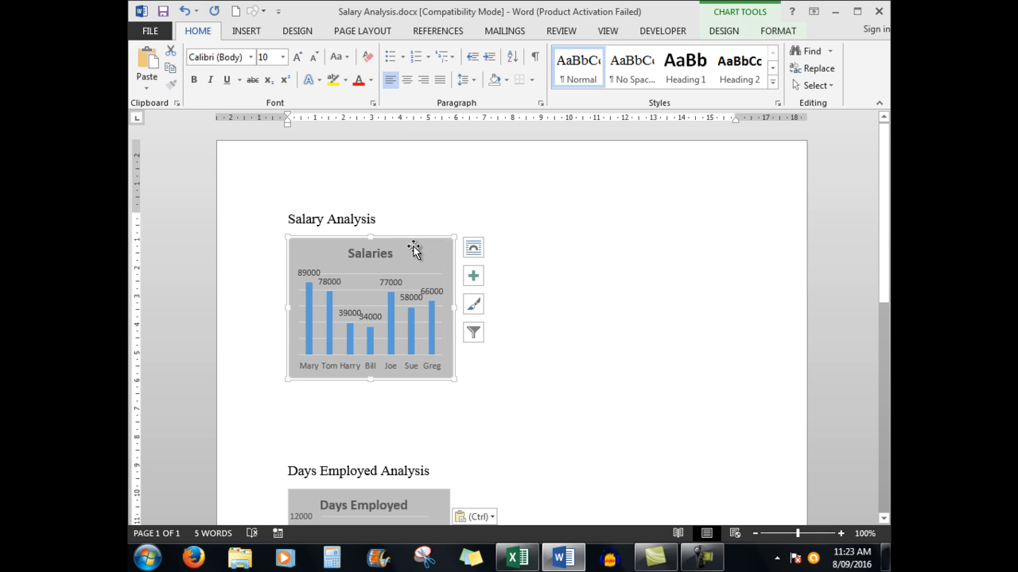
key("Delete")
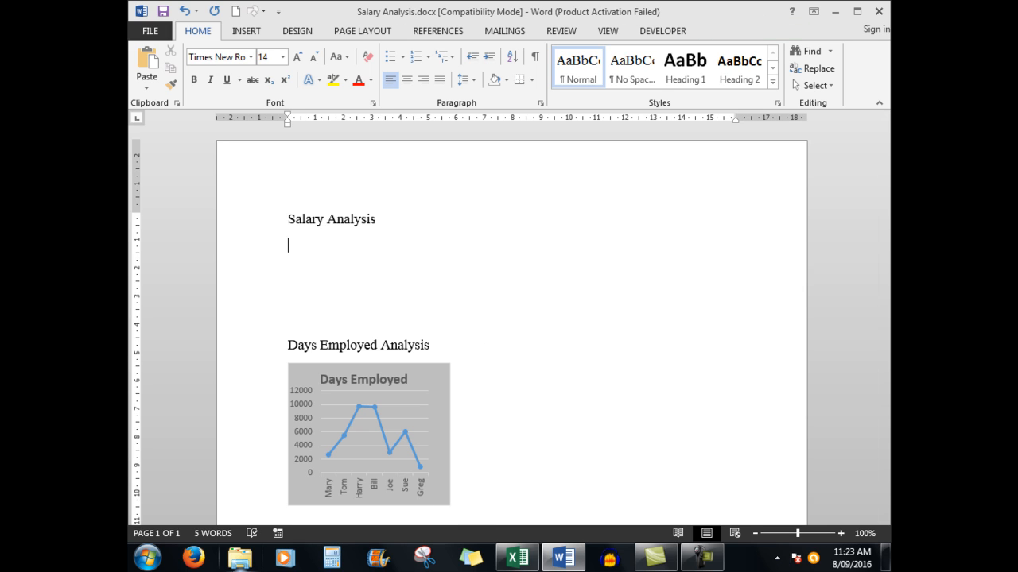
- Copy the Salaries pie chart from the Excel dashboard via its right-click menu
left_click(517, 558)
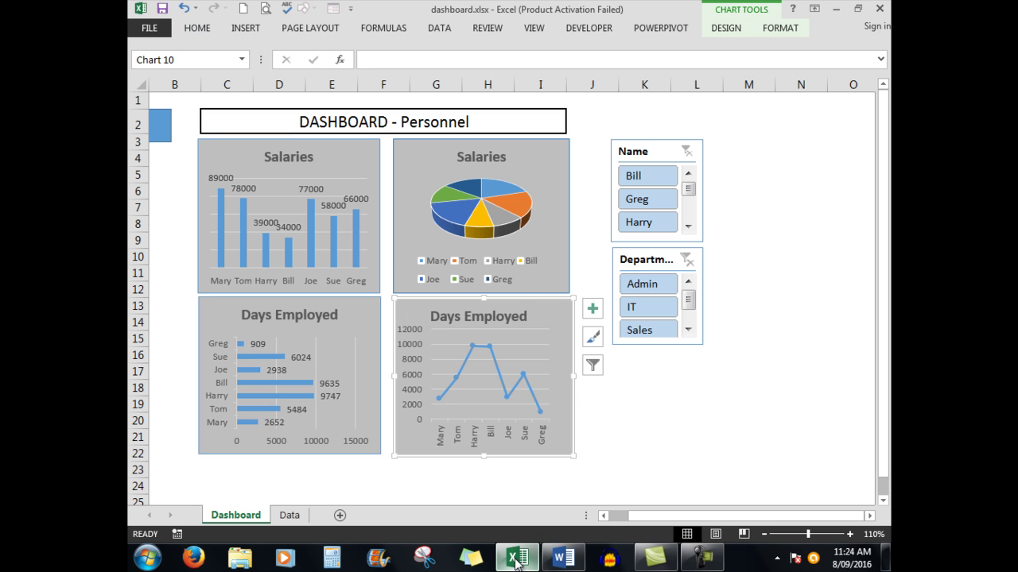
left_click(550, 155)
right_click(549, 146)
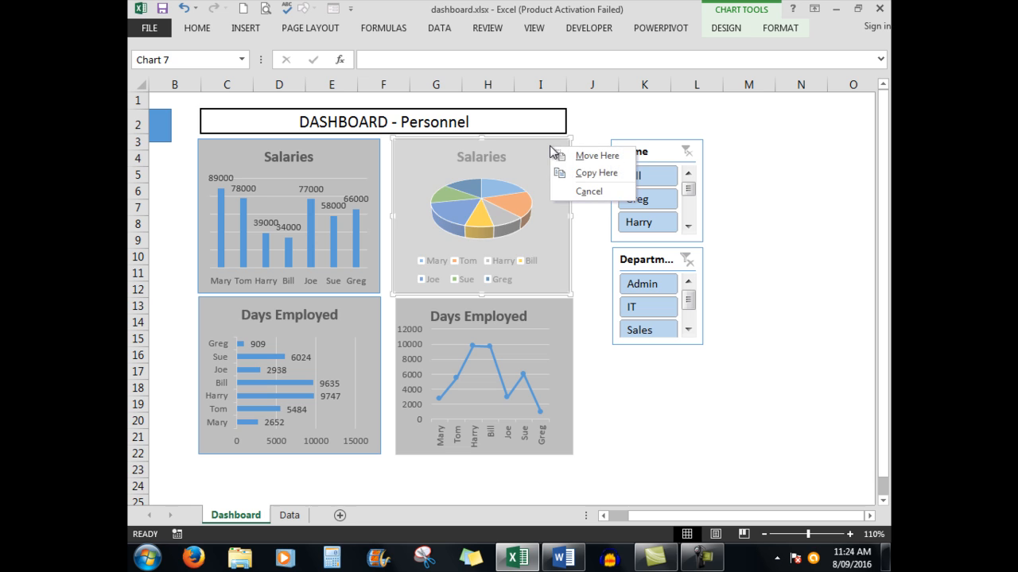
right_click(550, 146)
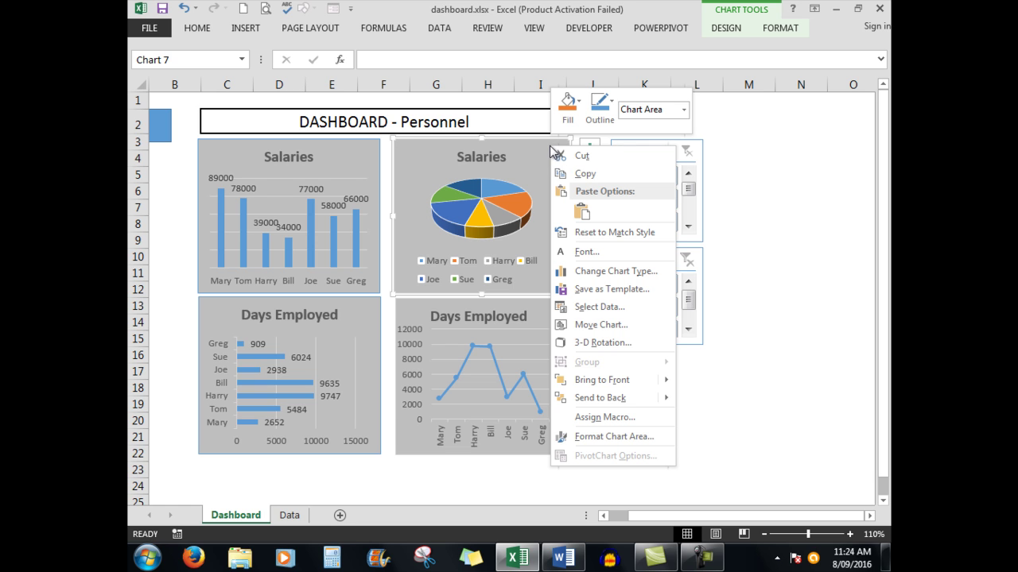
left_click(585, 174)
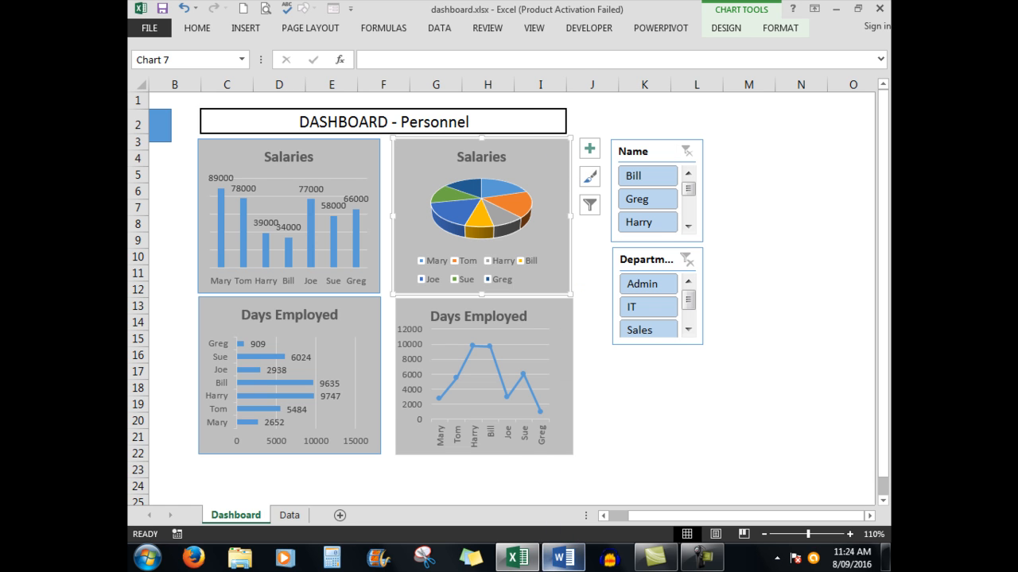
- Paste the pie chart below Salary Analysis with Keep Source Formatting & Link Data, then deselect it
left_click(563, 558)
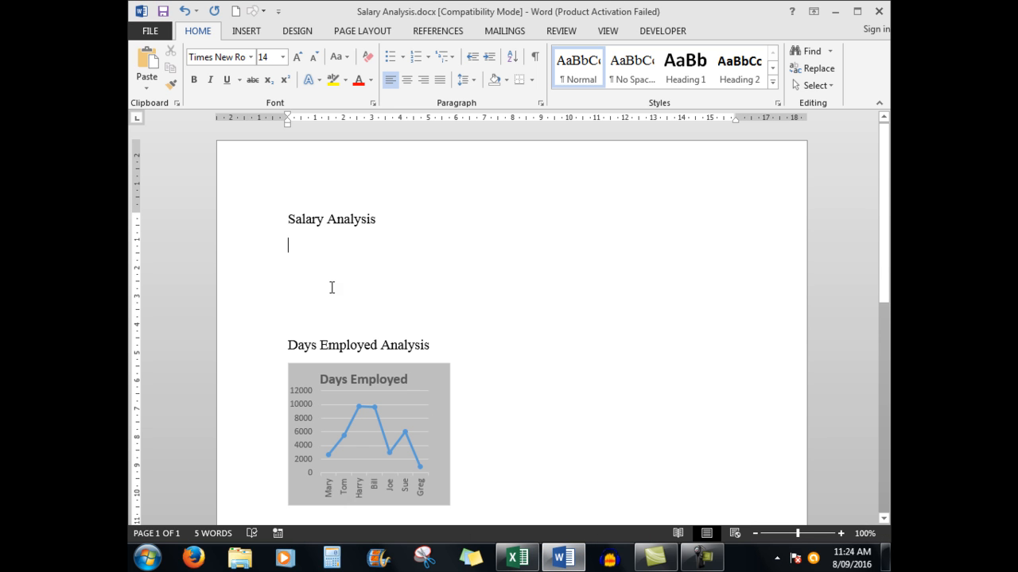
left_click(302, 237)
right_click(302, 236)
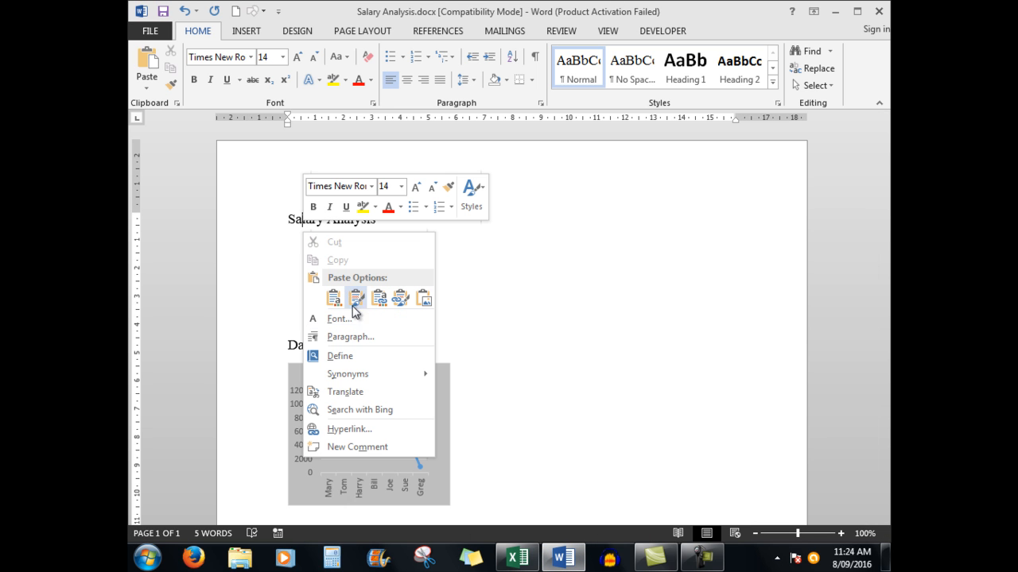
left_click(401, 298)
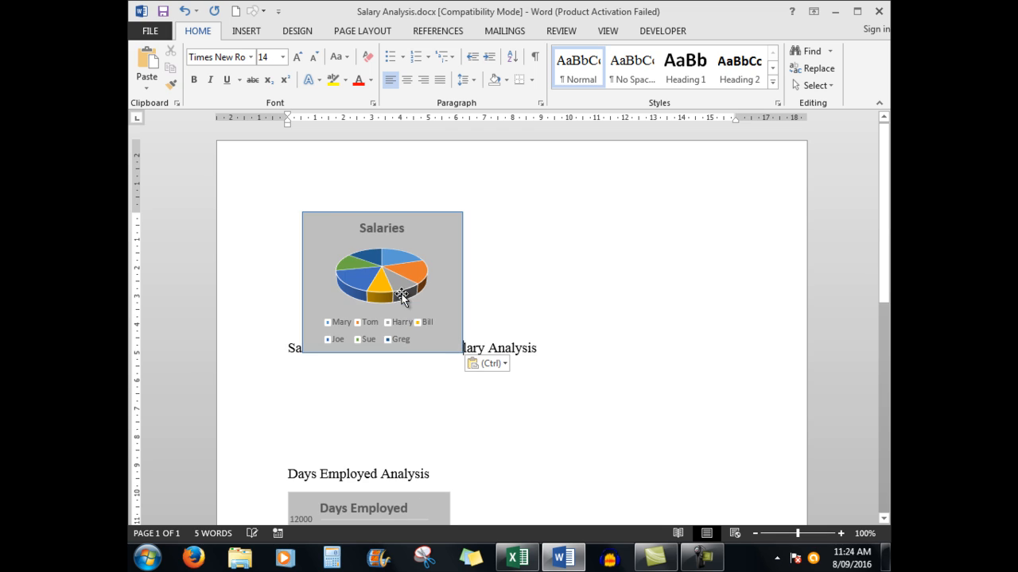
left_click(426, 235)
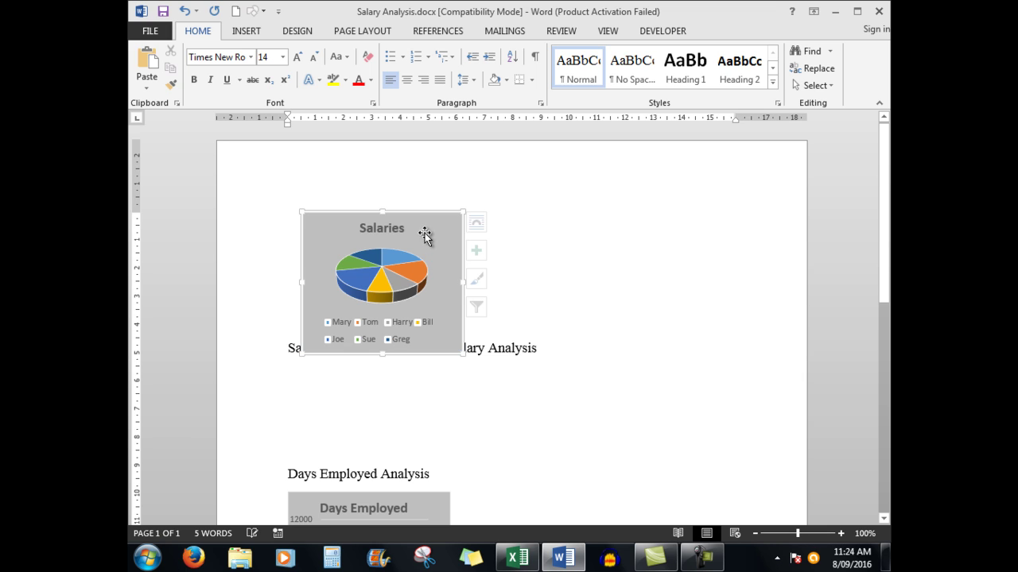
left_click(604, 236)
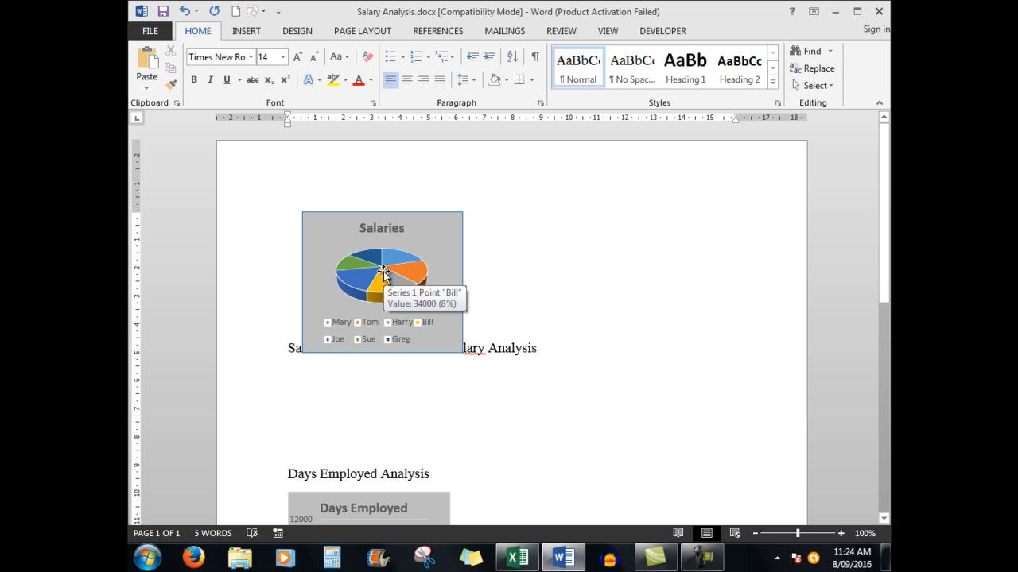
left_click(518, 557)
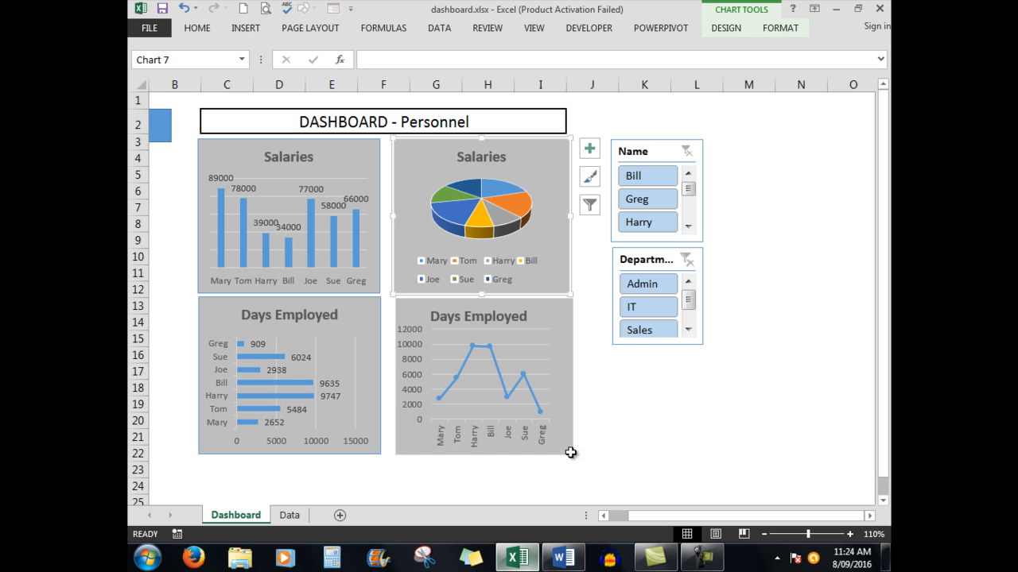
- Filter the Name slicer to Greg and Mary so the linked Word chart shows only those two
left_click(646, 201)
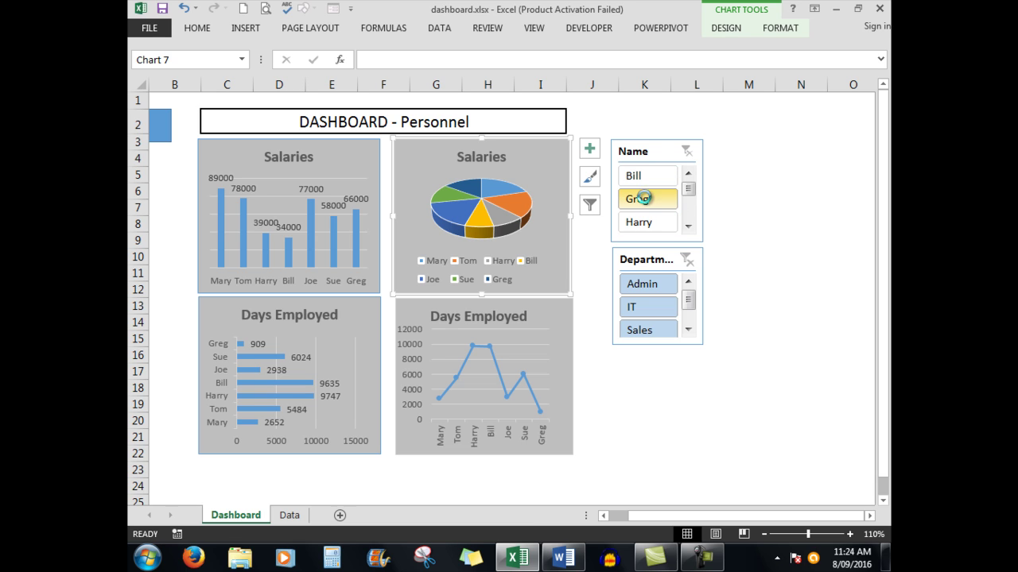
left_click(689, 228)
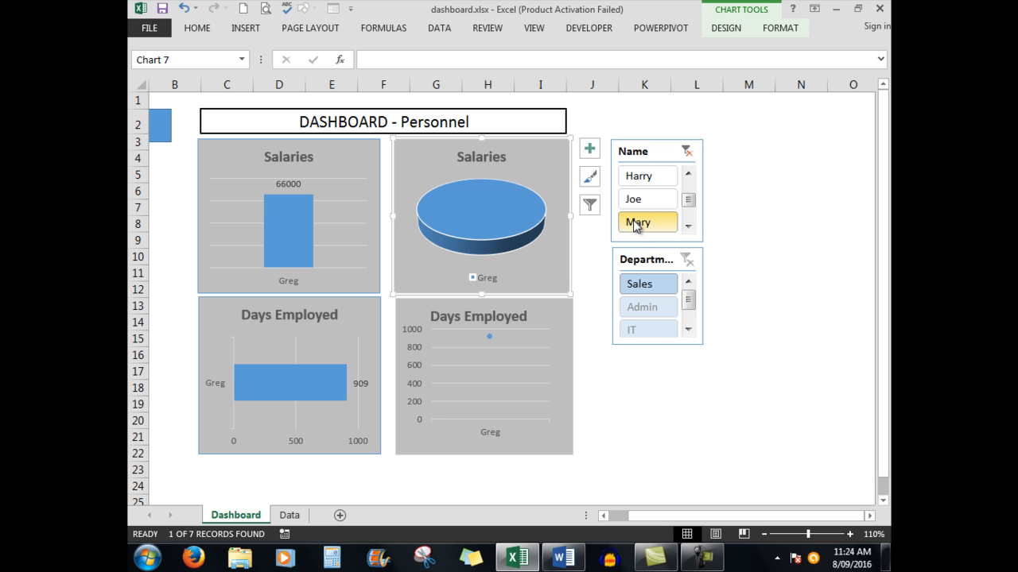
left_click(637, 225, "ctrl")
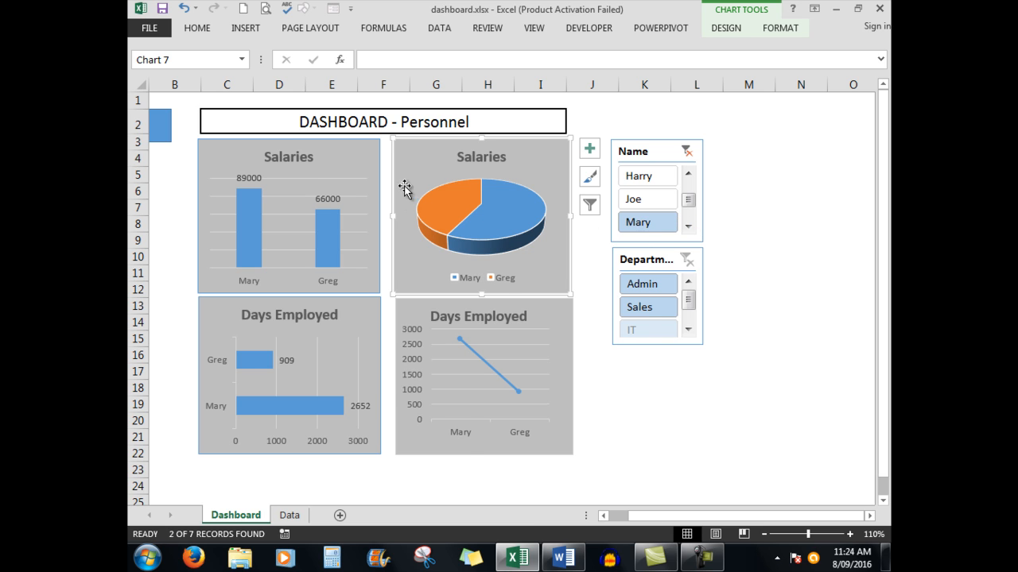
left_click(564, 557)
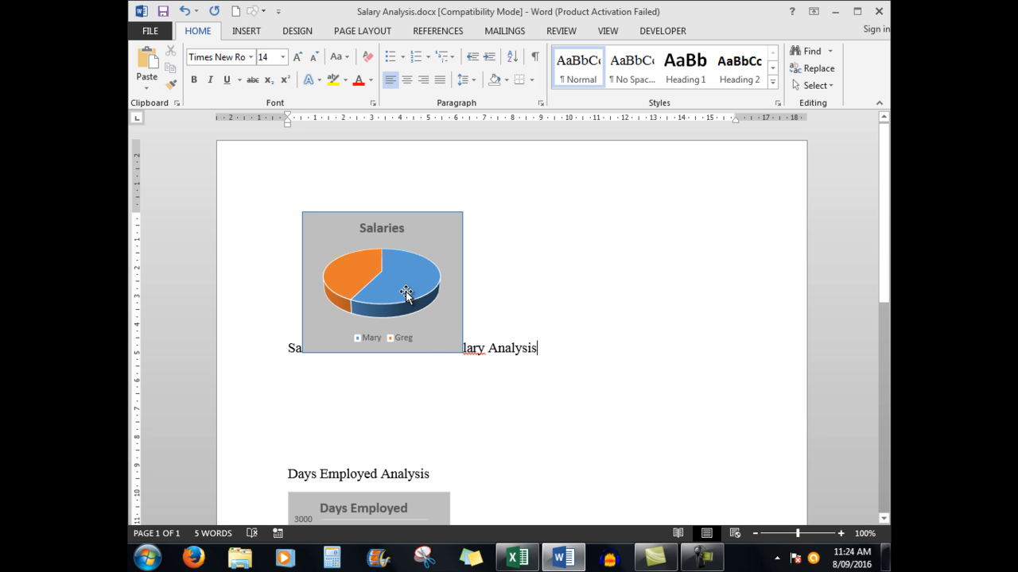